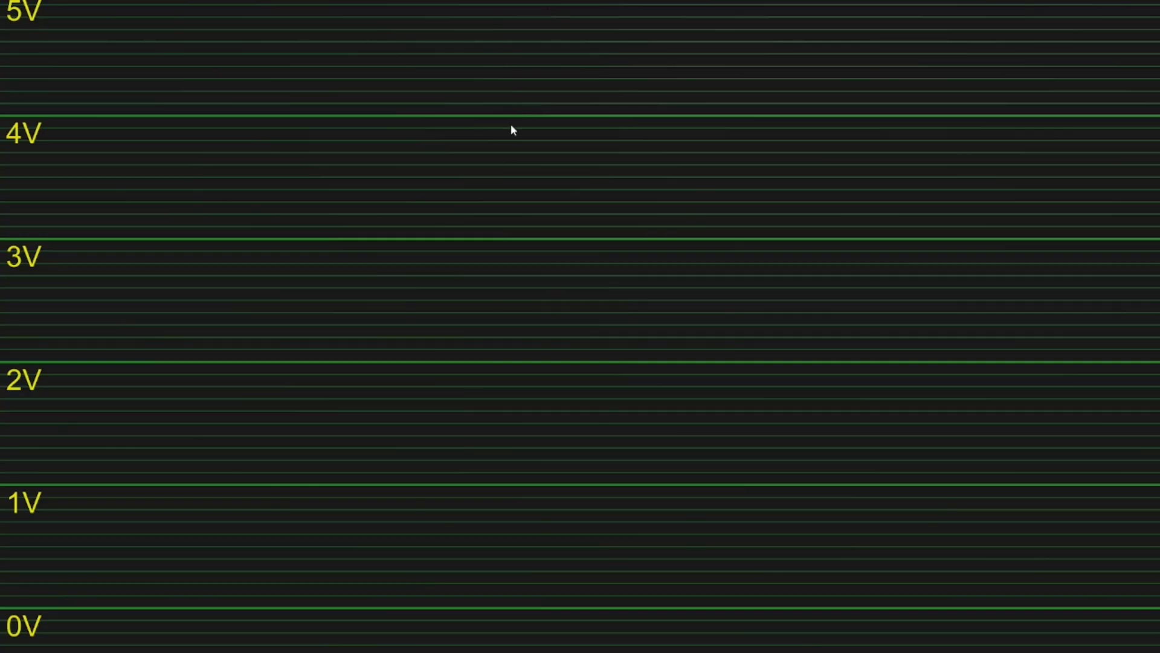
Step: Place a resistor from near 5V at the top down onto the 0V line
{"action": "left_click", "coordinate": [512, 130]}
{"action": "left_click", "coordinate": [535, 124]}
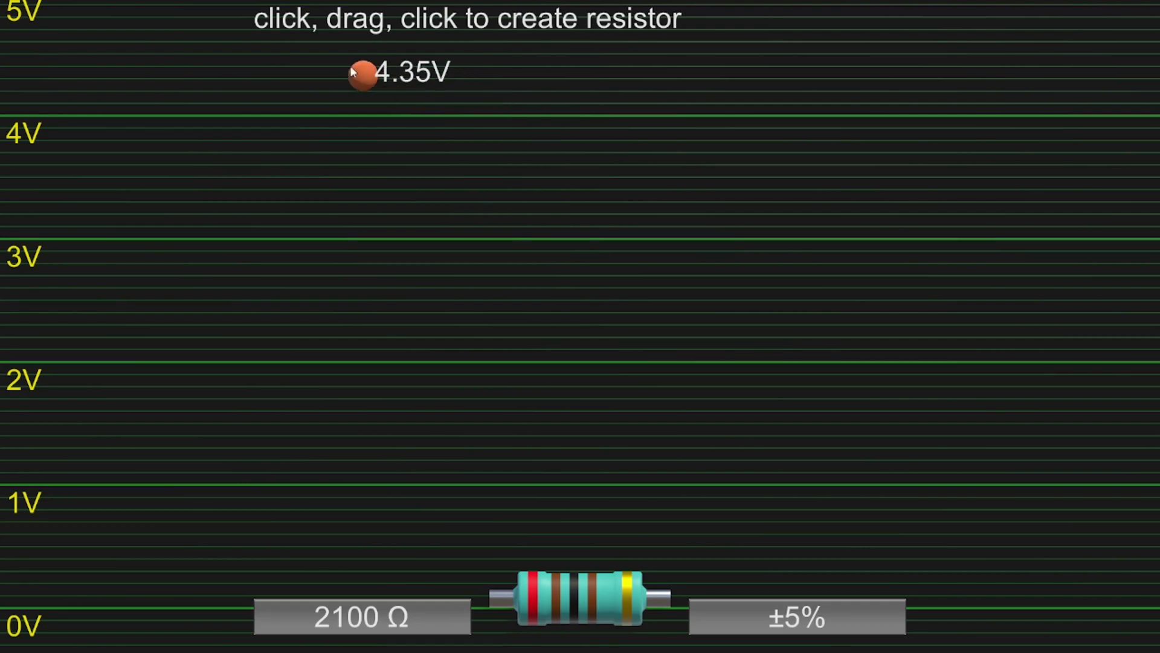
{"action": "left_click", "coordinate": [318, 20]}
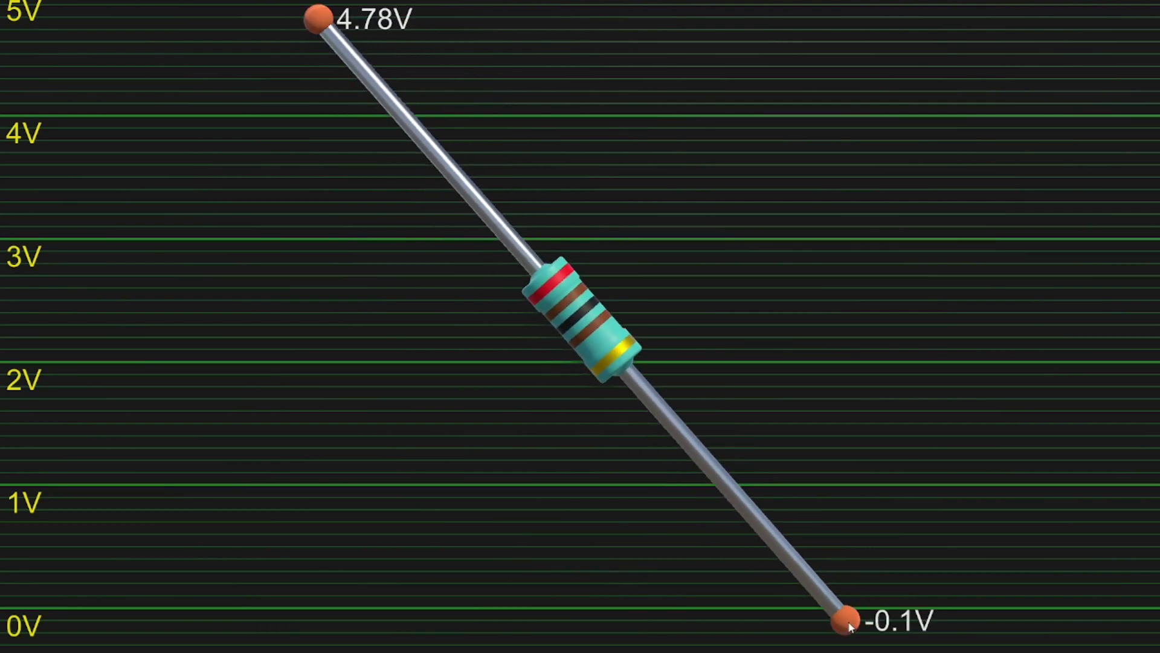
{"action": "left_click", "coordinate": [859, 634]}
{"action": "key", "text": "Escape"}
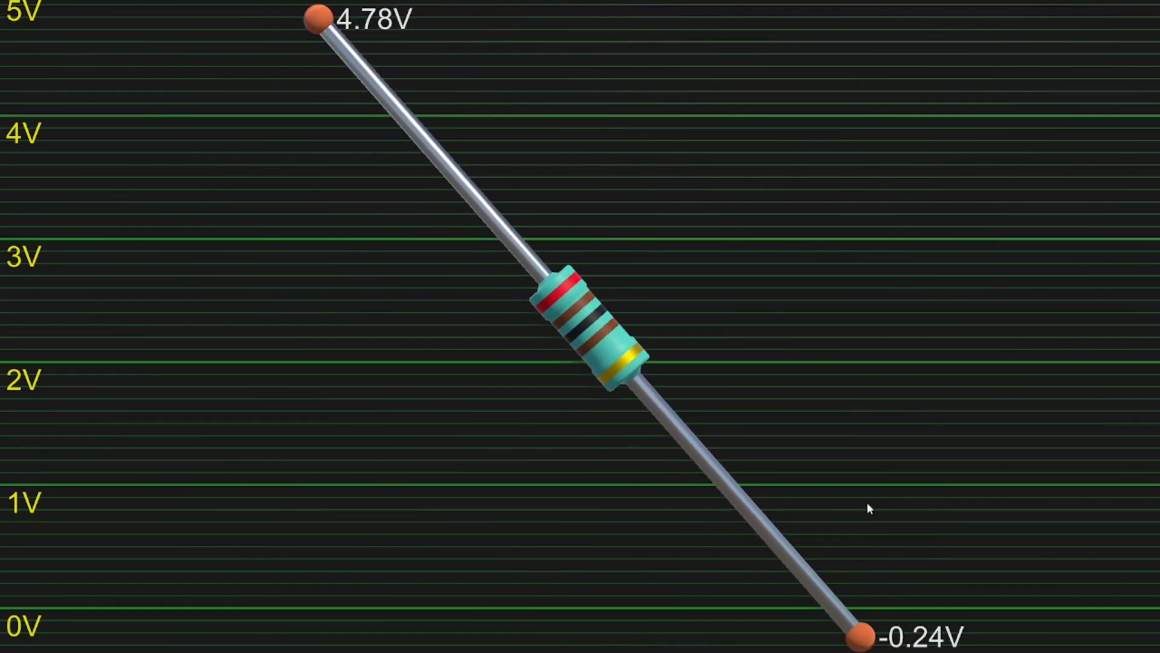
{"action": "left_click_drag", "start_coordinate": [860, 635], "coordinate": [854, 608]}
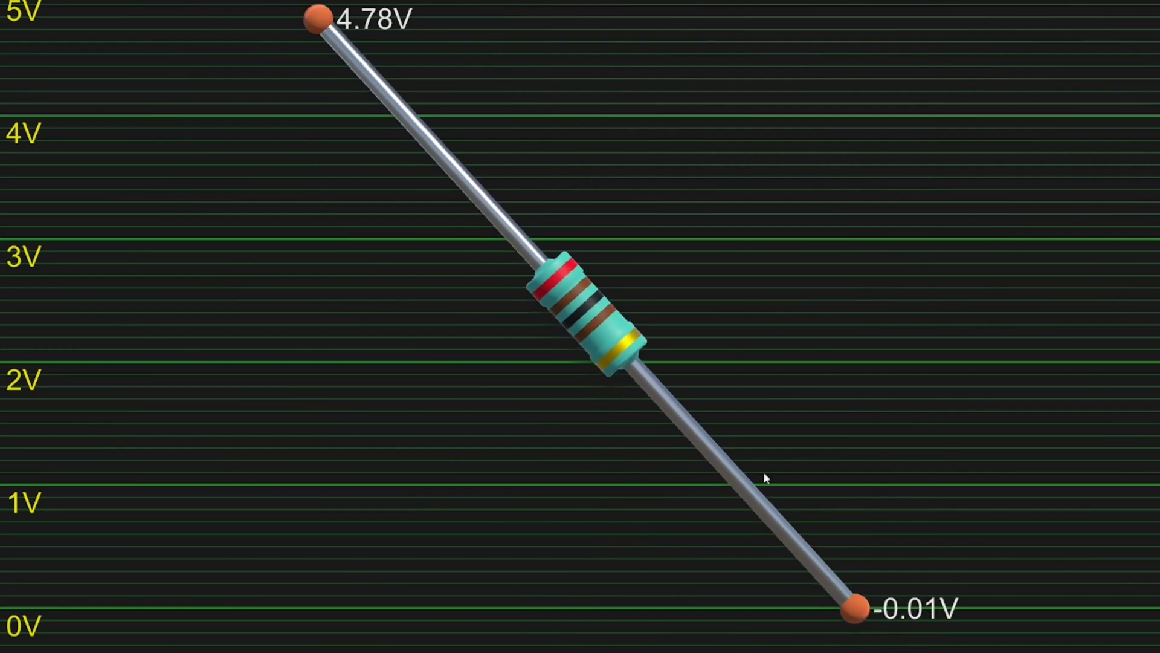
Step: Change the resistor's resistance from 2100 Ω to 100 Ω
{"action": "mouse_move", "coordinate": [557, 297]}
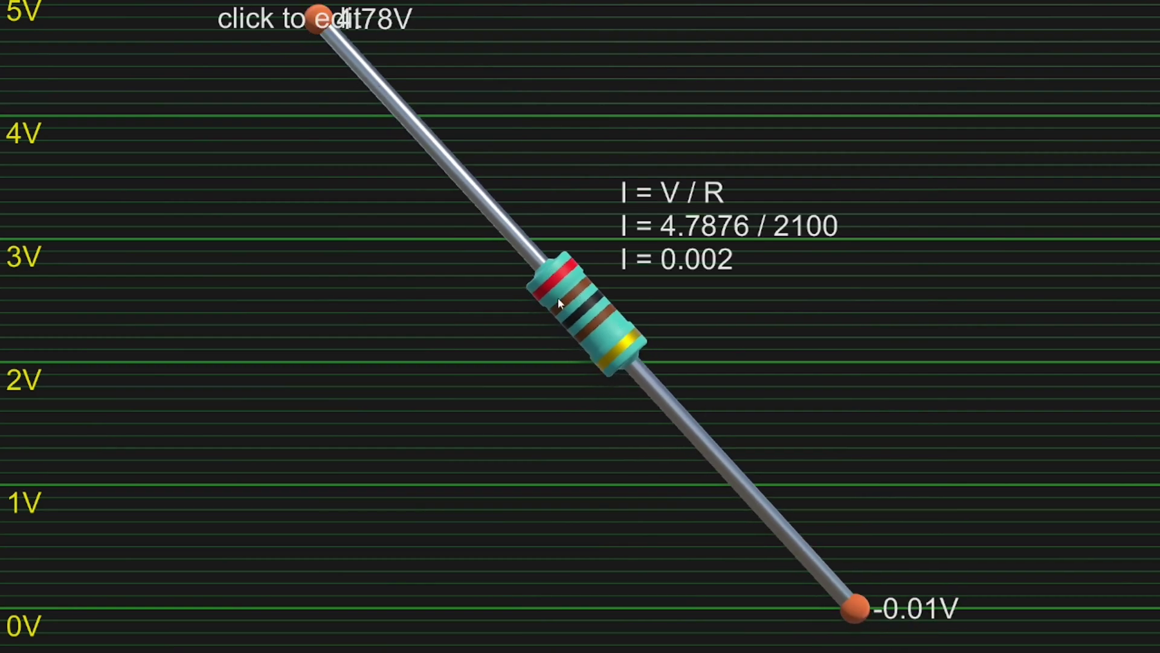
{"action": "left_click", "coordinate": [592, 312]}
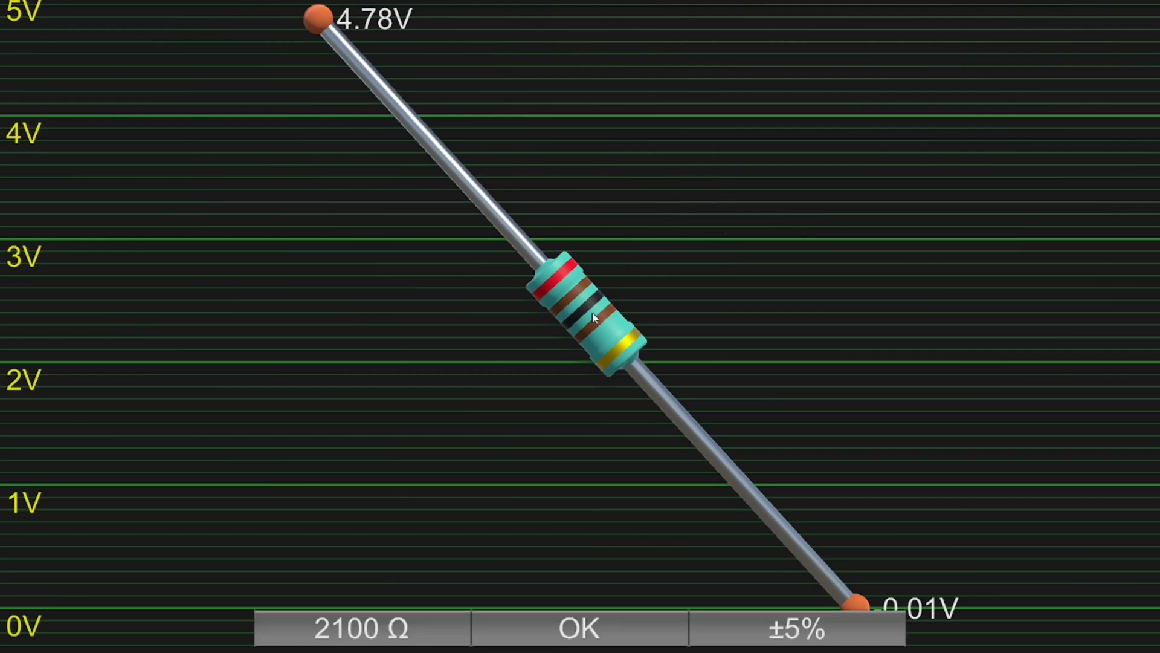
{"action": "left_click", "coordinate": [414, 629]}
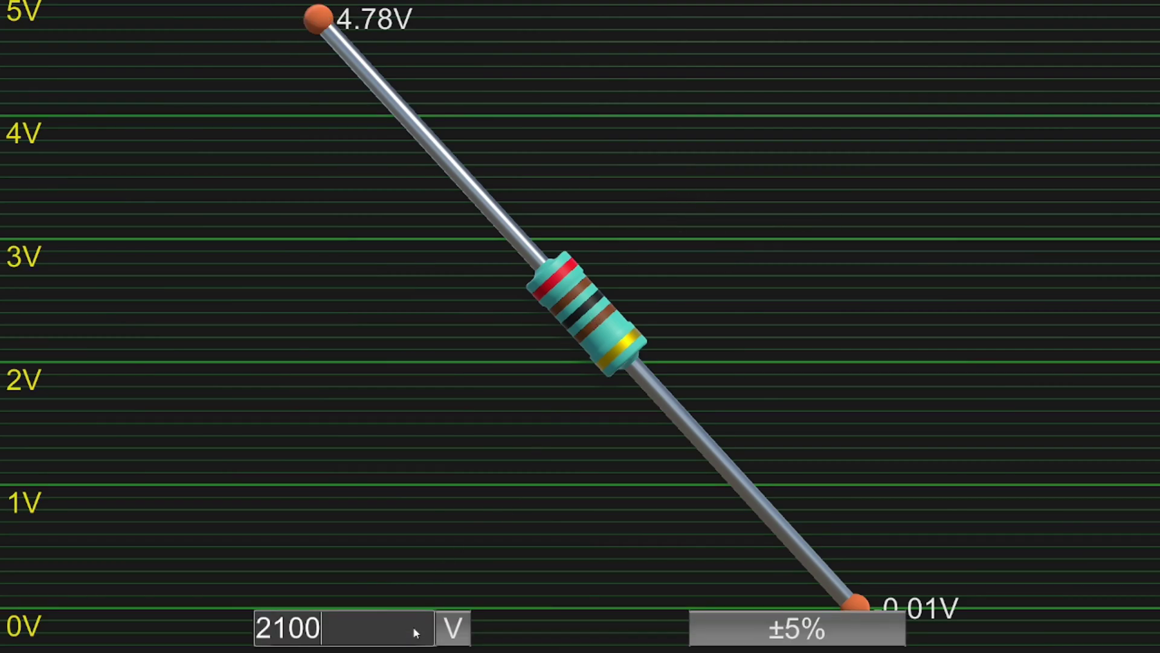
{"action": "key", "text": "BackSpace"}
{"action": "key", "text": "BackSpace"}
{"action": "key", "text": "BackSpace"}
{"action": "key", "text": "BackSpace"}
{"action": "type", "text": "100"}
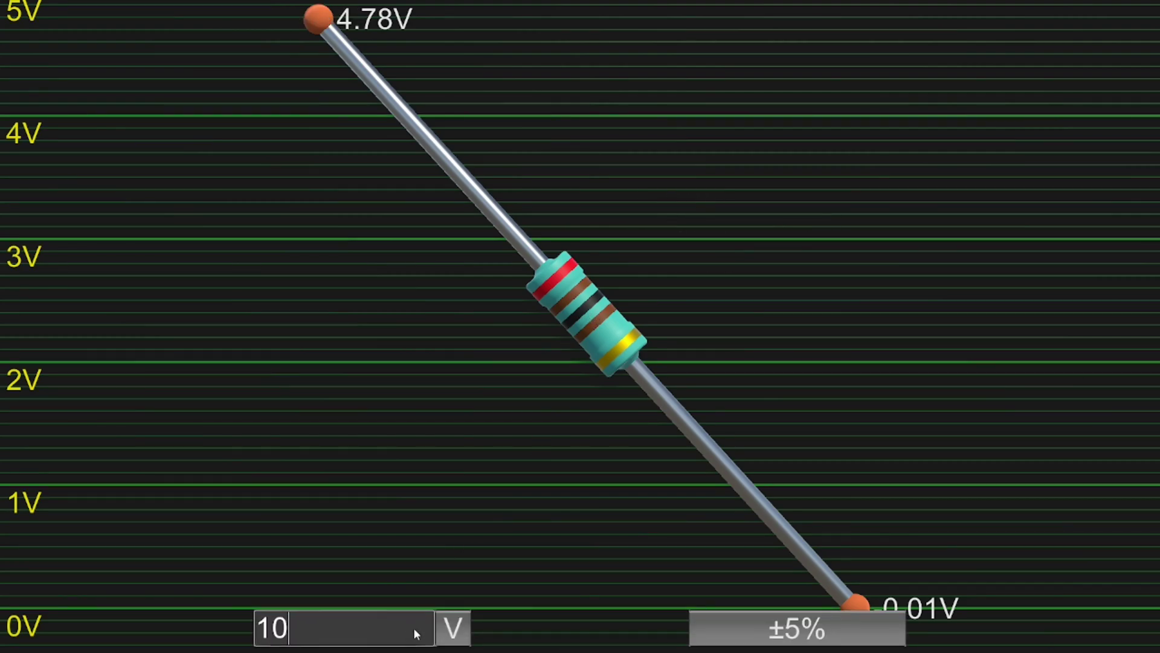
{"action": "left_click", "coordinate": [459, 628]}
{"action": "left_click", "coordinate": [518, 638]}
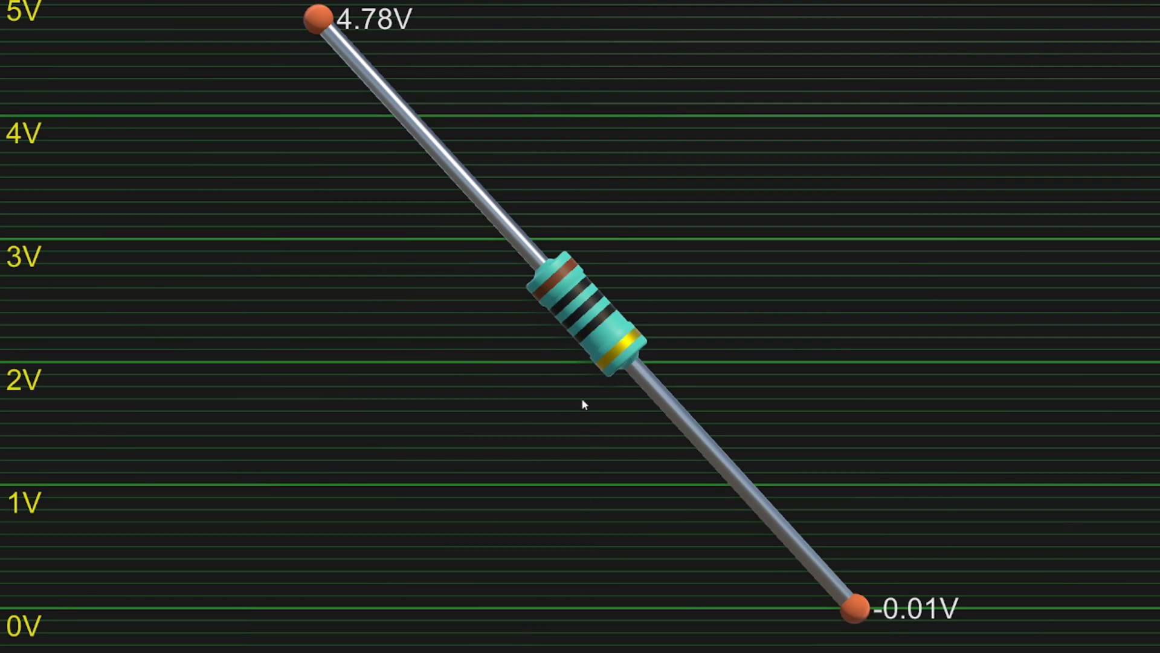
Step: Drag the resistor's bottom end up to about 2V and its top end toward the middle
{"action": "mouse_move", "coordinate": [578, 304]}
{"action": "left_click_drag", "start_coordinate": [856, 616], "coordinate": [596, 340]}
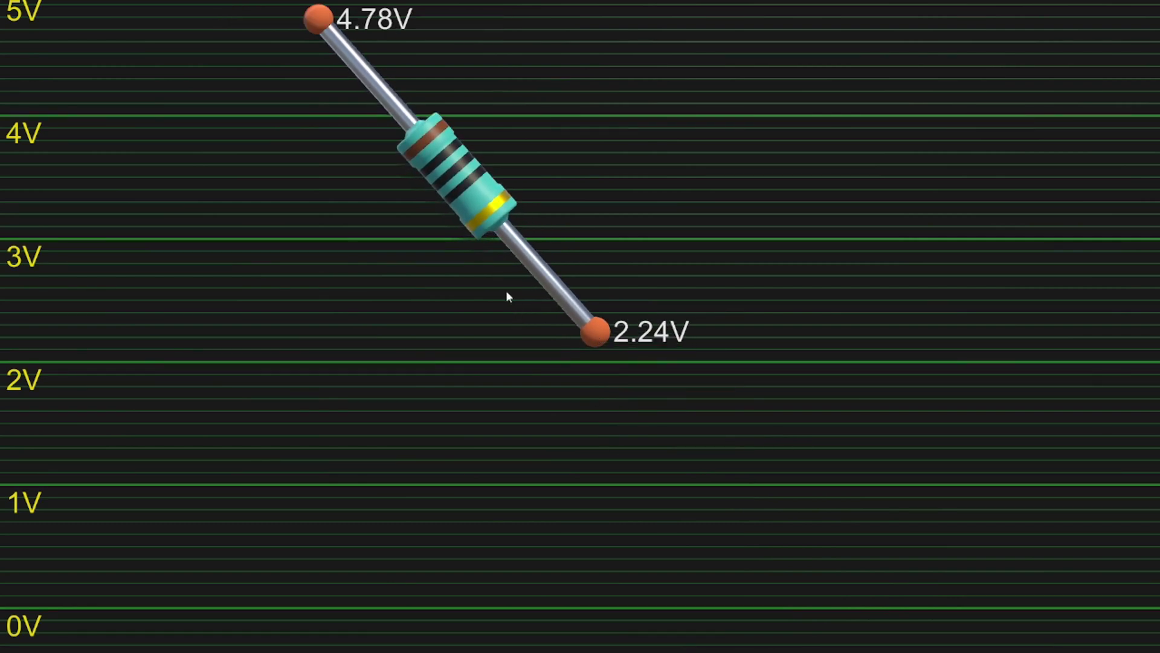
{"action": "mouse_move", "coordinate": [461, 193]}
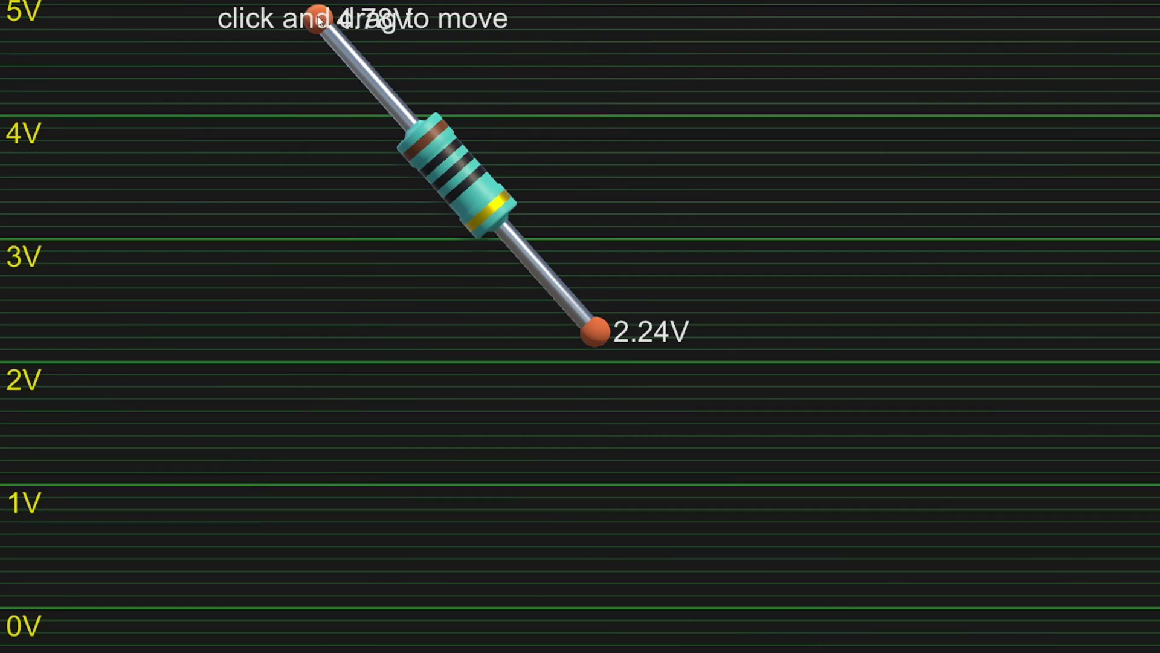
{"action": "left_click_drag", "start_coordinate": [316, 30], "coordinate": [339, 334]}
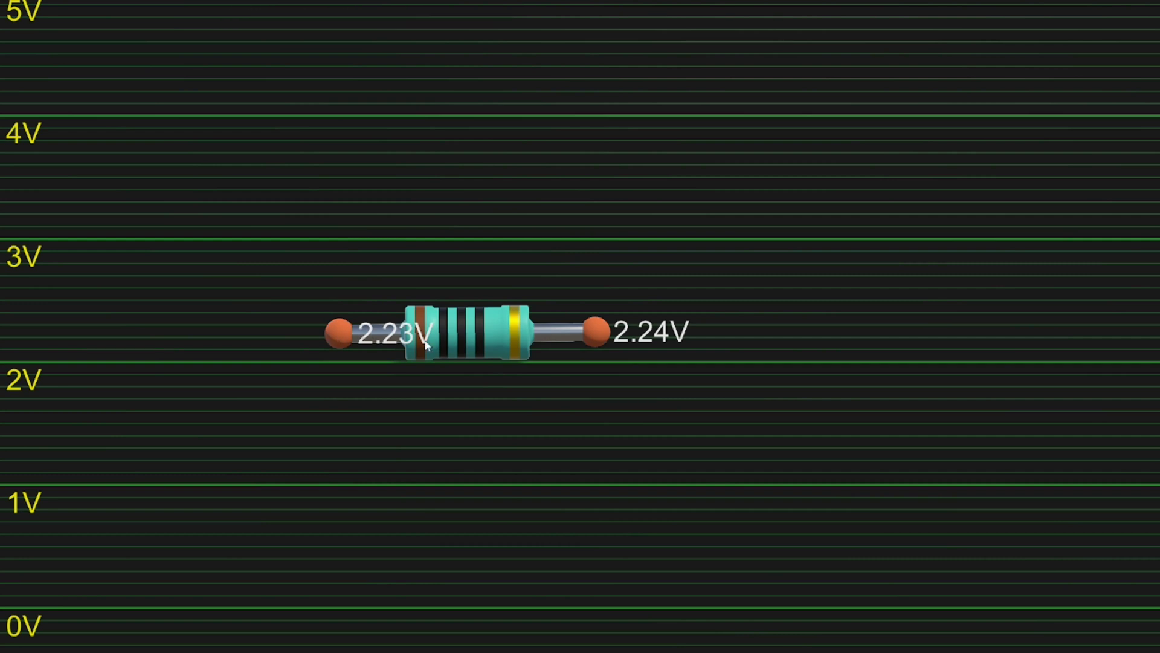
Step: Move the left end back up near 5V and start a second resistor from the lower end
{"action": "mouse_move", "coordinate": [502, 343]}
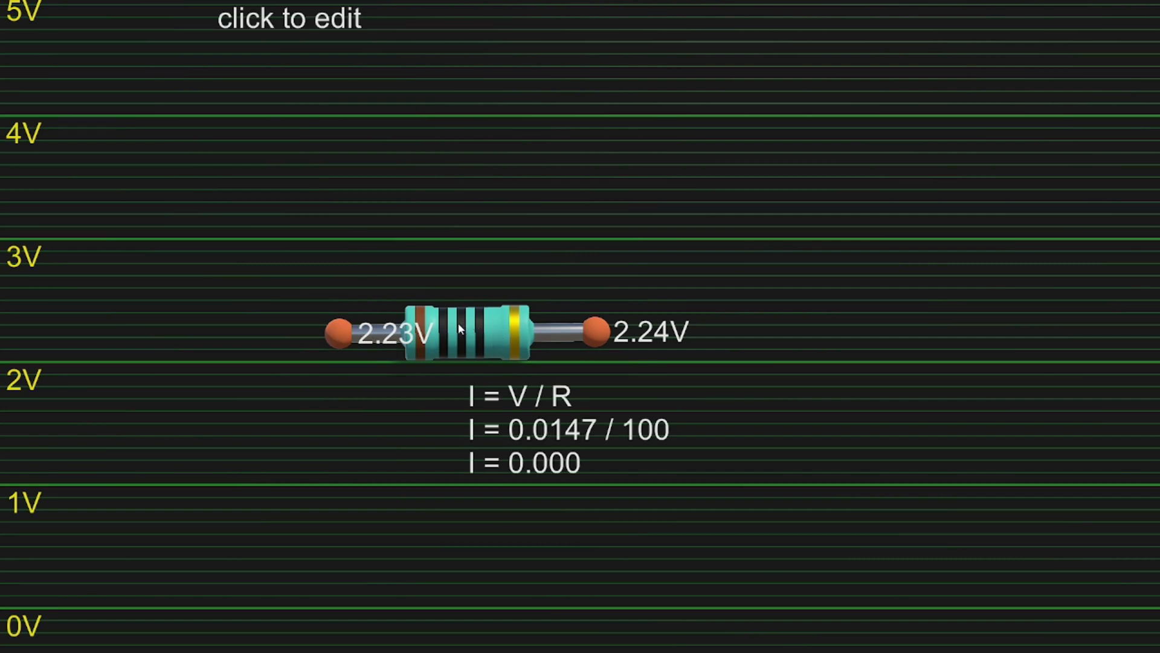
{"action": "left_click_drag", "start_coordinate": [339, 332], "coordinate": [267, 13]}
{"action": "left_click_drag", "start_coordinate": [600, 330], "coordinate": [749, 598]}
Step: Set the second resistor to 100 Ω, bringing the middle junction to 2.44 V
{"action": "left_click", "coordinate": [634, 329]}
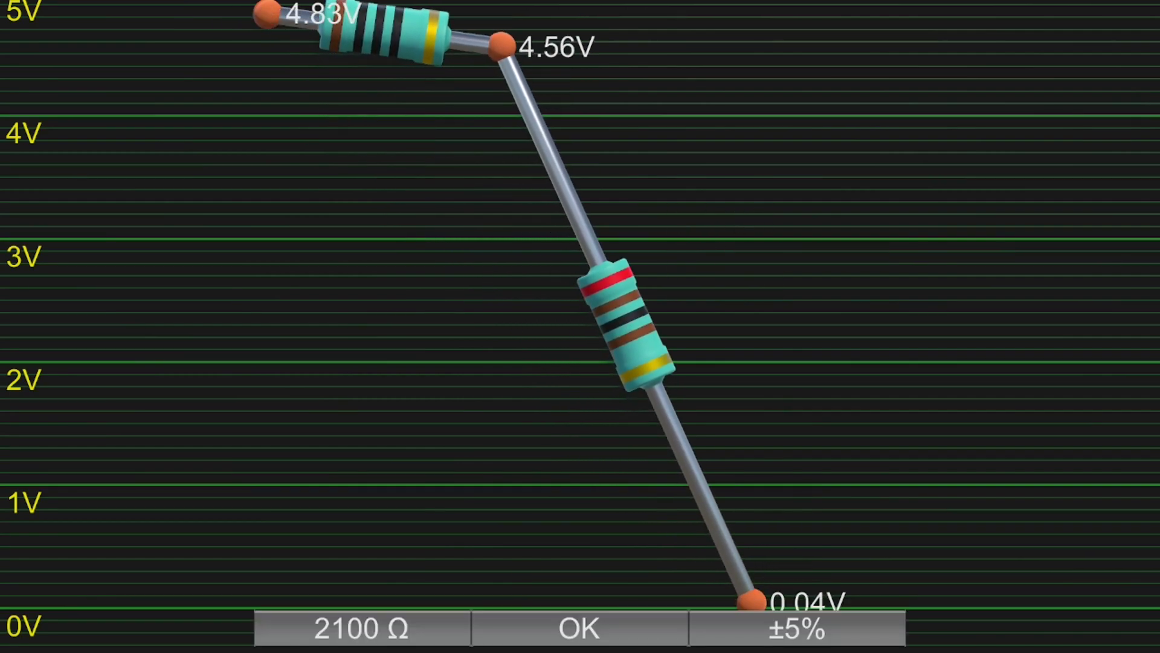
{"action": "left_click", "coordinate": [423, 638]}
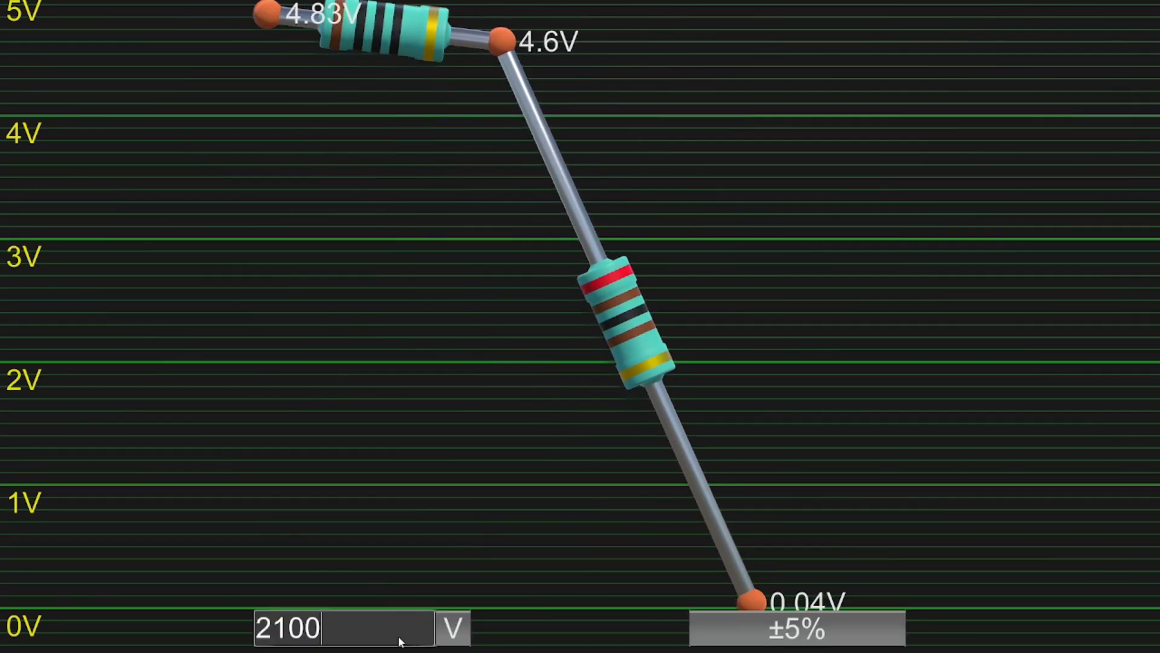
{"action": "key", "text": "BackSpace"}
{"action": "key", "text": "BackSpace"}
{"action": "key", "text": "BackSpace"}
{"action": "key", "text": "BackSpace"}
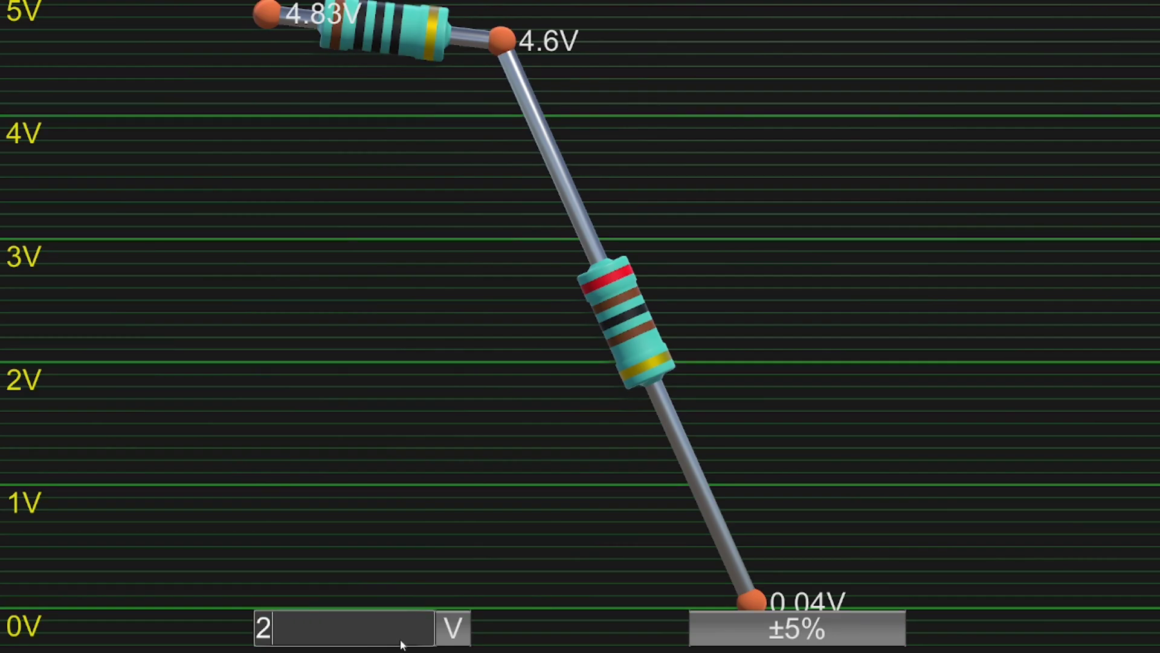
{"action": "type", "text": "100"}
{"action": "left_click", "coordinate": [454, 629]}
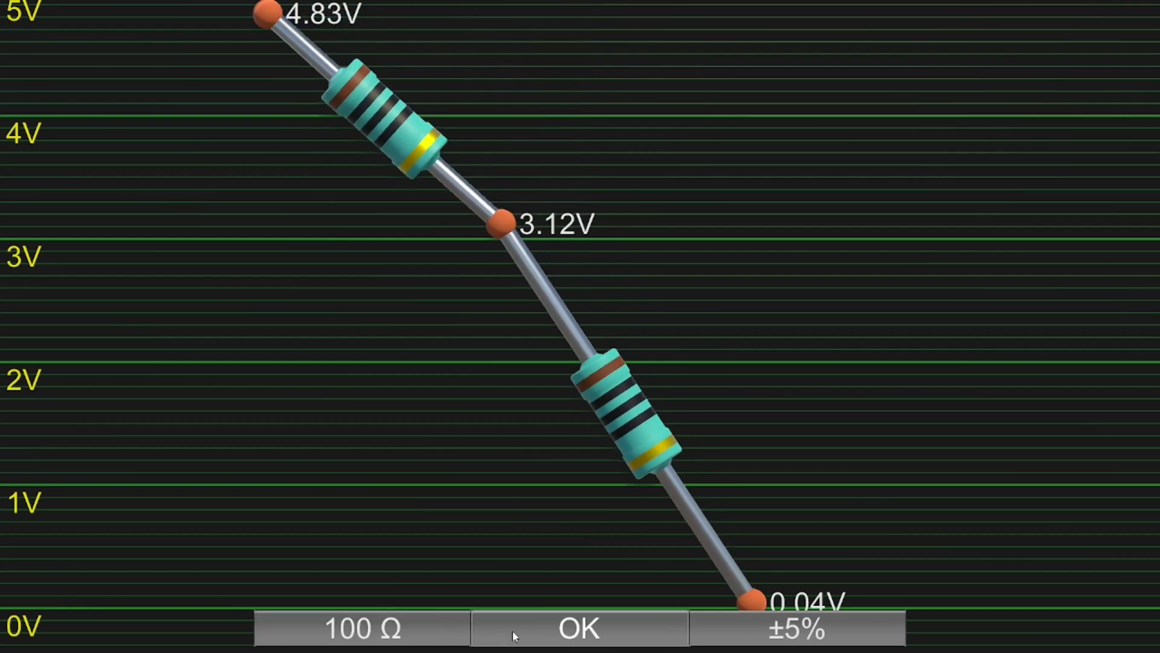
{"action": "left_click", "coordinate": [513, 630]}
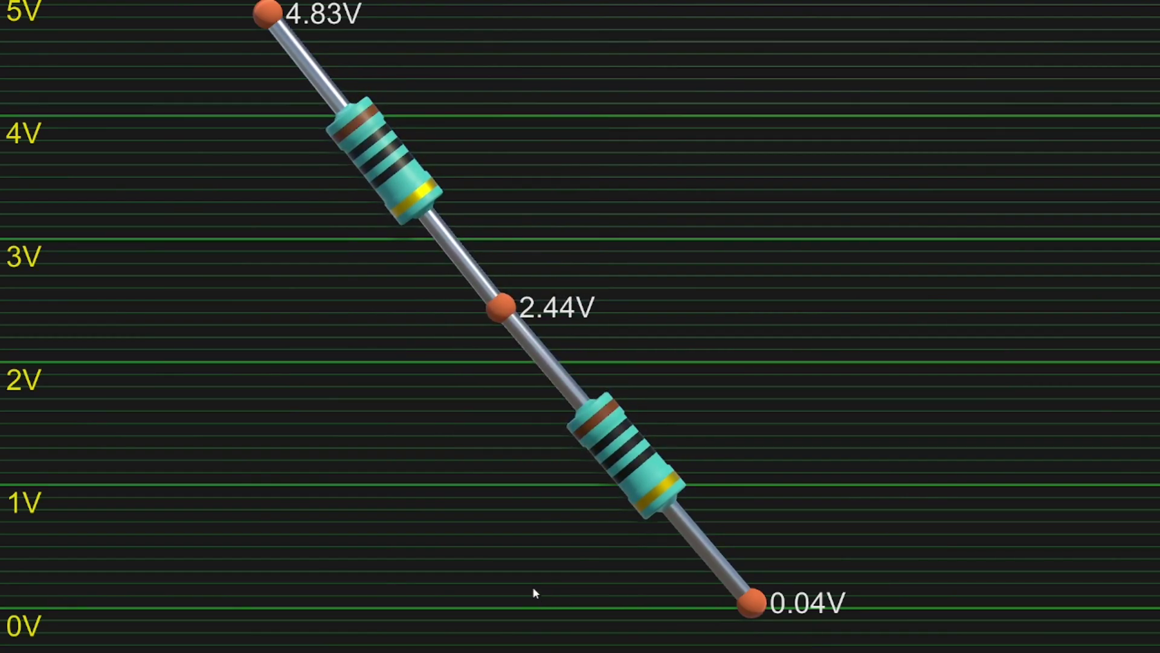
{"action": "mouse_move", "coordinate": [617, 452]}
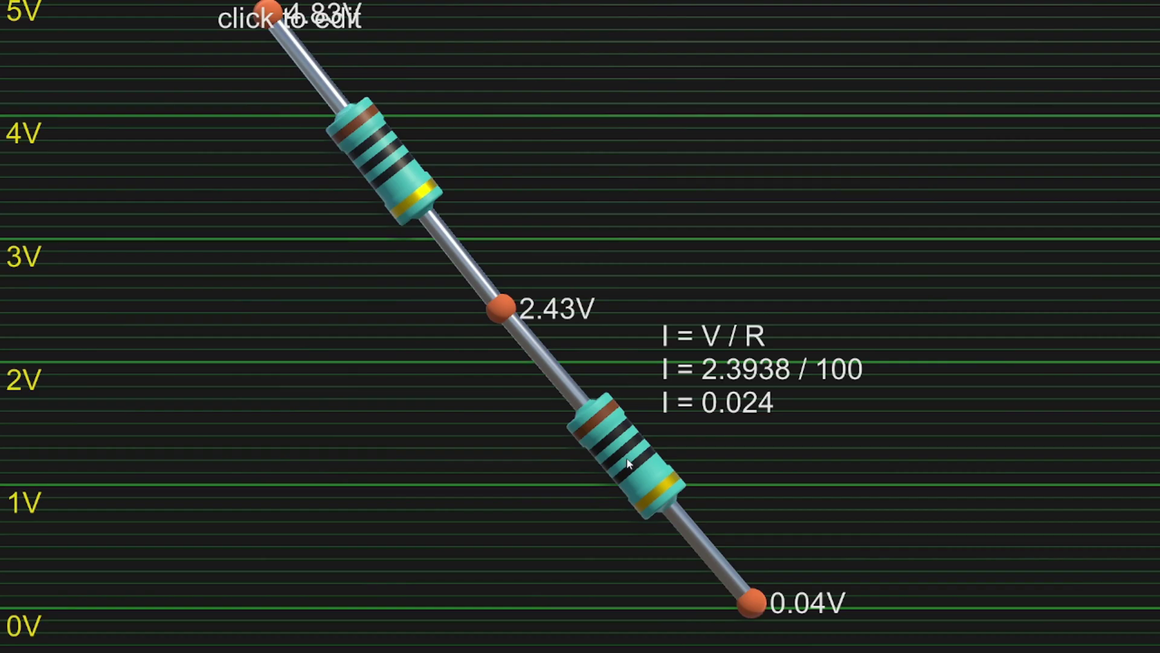
{"action": "mouse_move", "coordinate": [375, 130]}
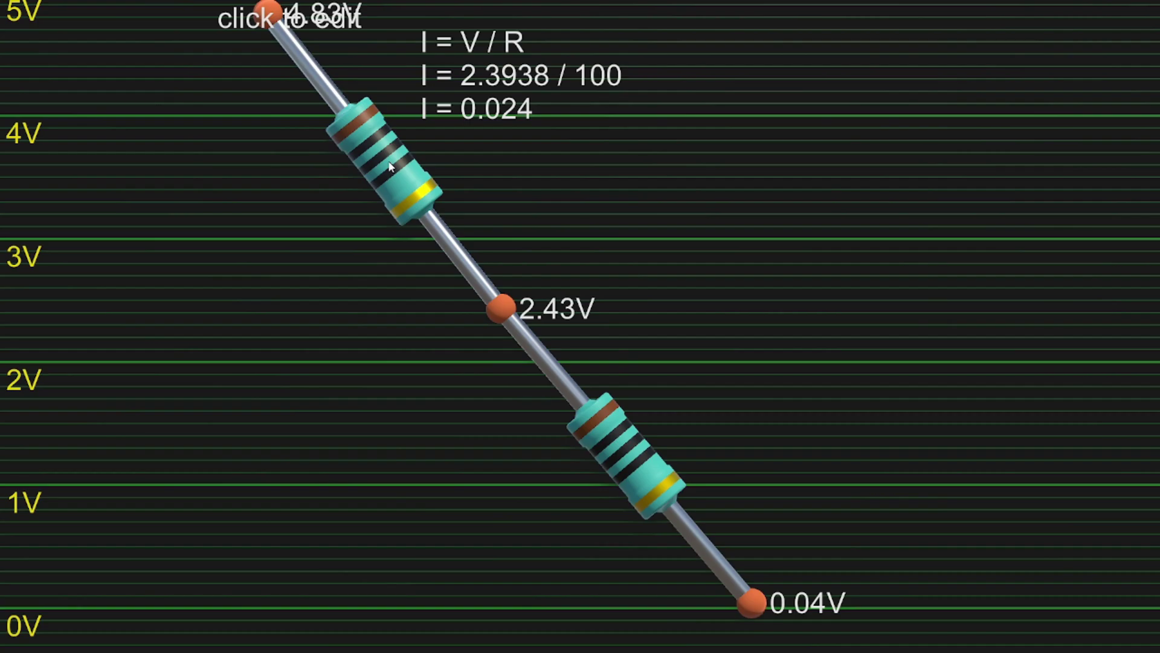
{"action": "left_click_drag", "start_coordinate": [500, 309], "coordinate": [501, 473]}
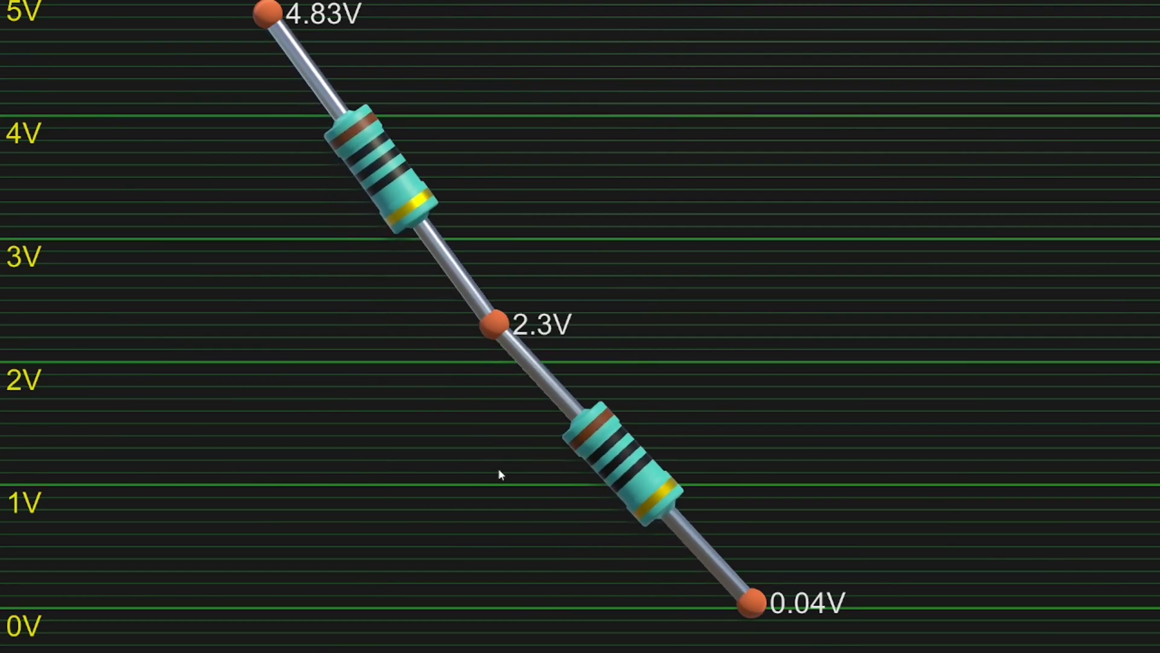
{"action": "left_click_drag", "start_coordinate": [494, 317], "coordinate": [517, 108]}
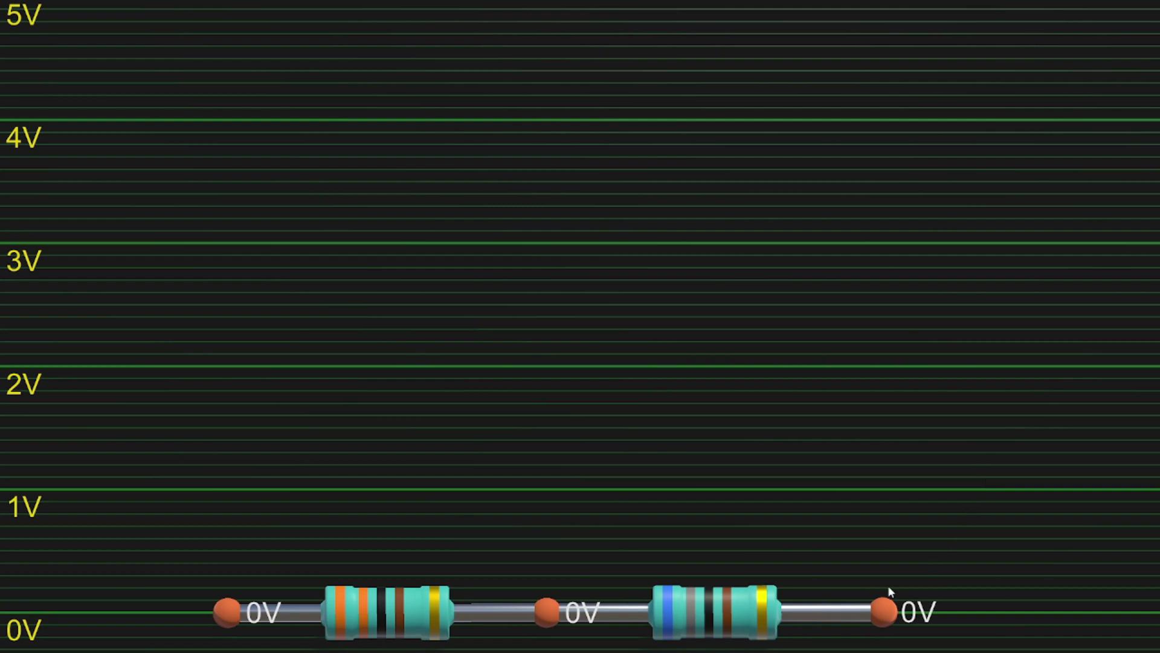
Step: Drag the right end to 5V and back to 0V, then raise both ends to about 5V
{"action": "left_click_drag", "start_coordinate": [889, 593], "coordinate": [887, 15]}
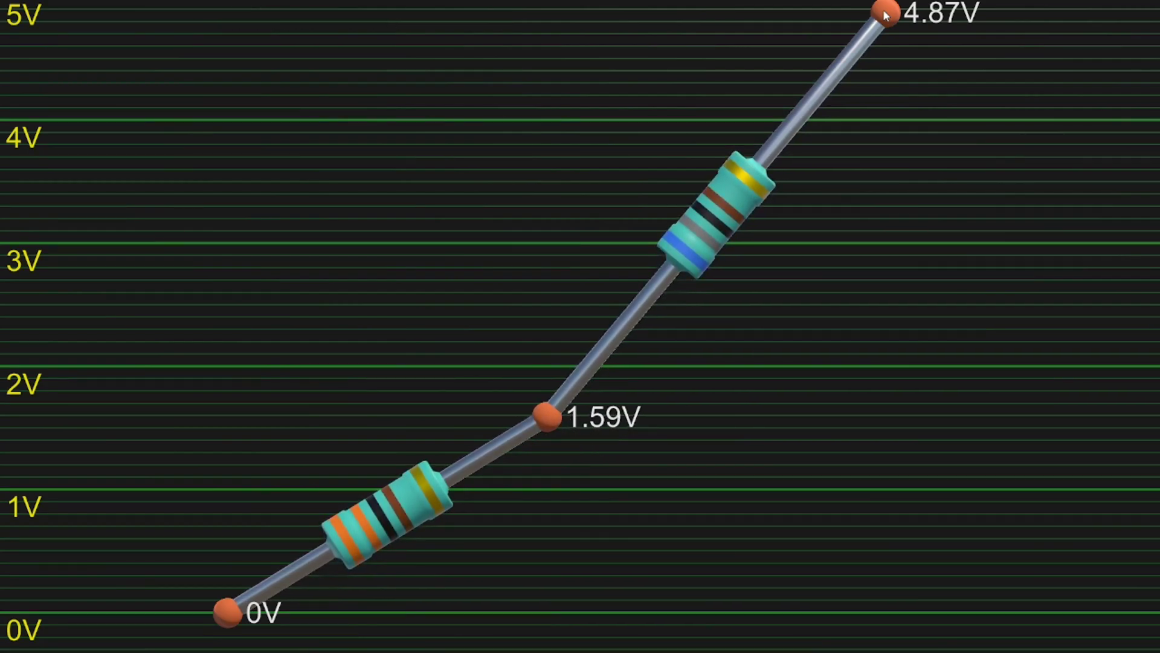
{"action": "left_click_drag", "start_coordinate": [885, 15], "coordinate": [899, 611]}
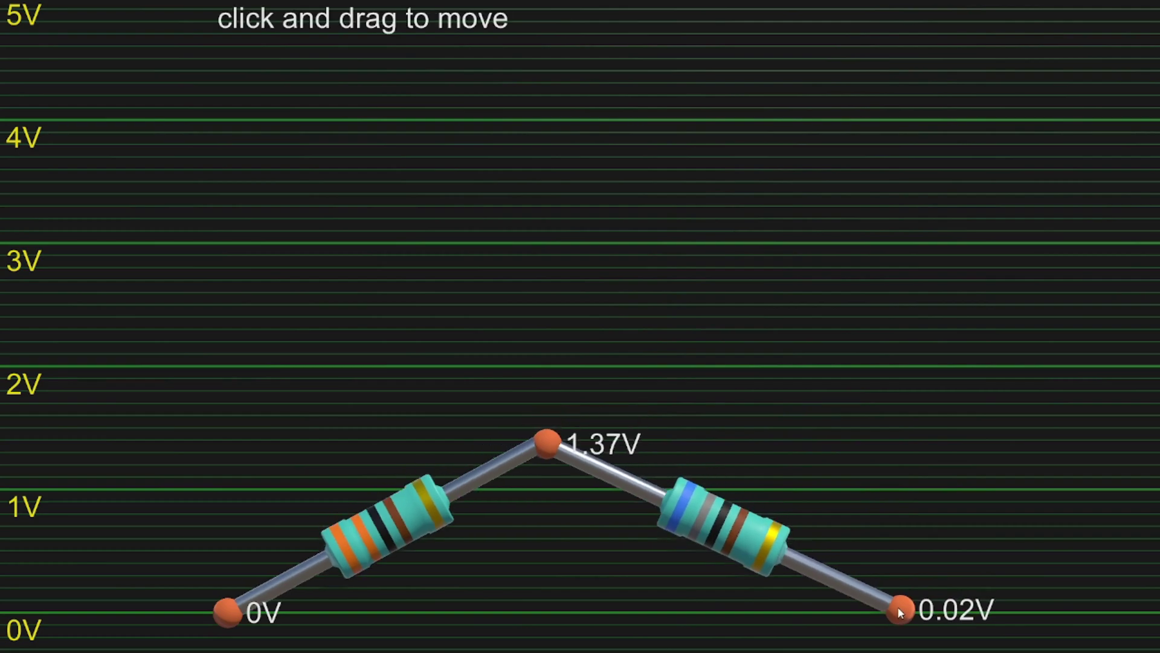
{"action": "left_click_drag", "start_coordinate": [227, 611], "coordinate": [225, 9]}
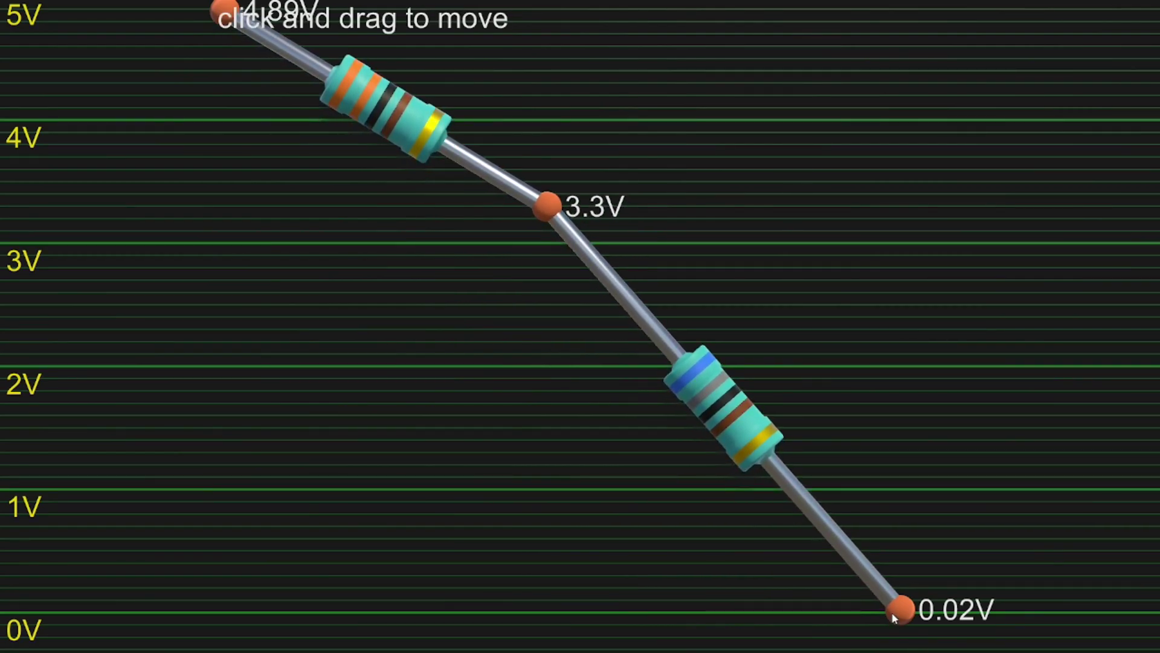
{"action": "left_click_drag", "start_coordinate": [895, 616], "coordinate": [914, 19]}
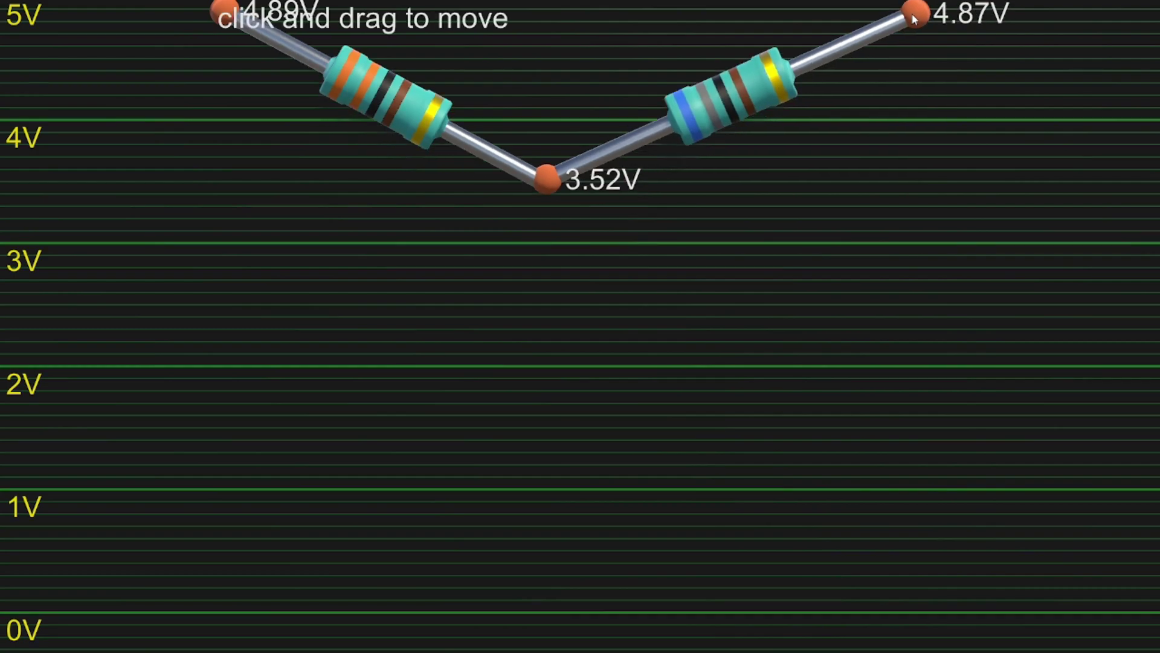